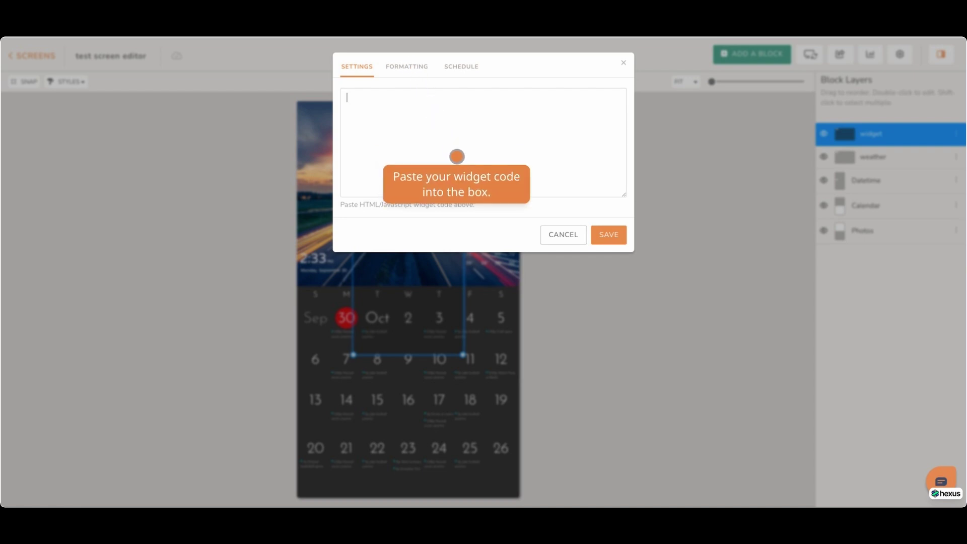
Paste the ScoreStream scoreboard embed code into the widget block's HTML field.
type("<div class=\"scorestream-widget-container\" data-ss_widget_type=\"horzScoreboard\" data-user-widget-id=\"62212\"></div><script async=\"async\" type=\"text/javascript\" src=\"https://scorestream.com/apiJsCdn/widgets/embed.js\"></script>")
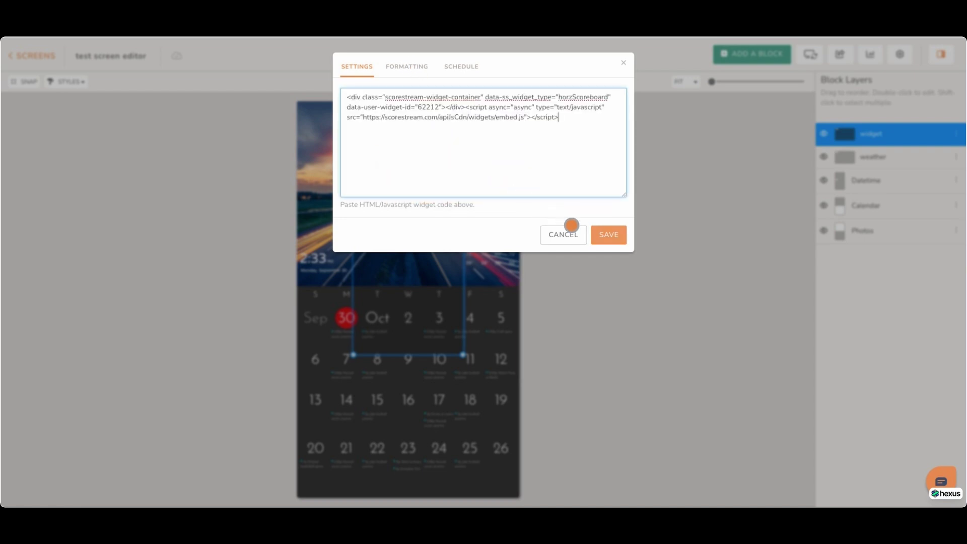
Save the widget code and stretch the scoreboard across the top, above weather and clock.
left_click(604, 244)
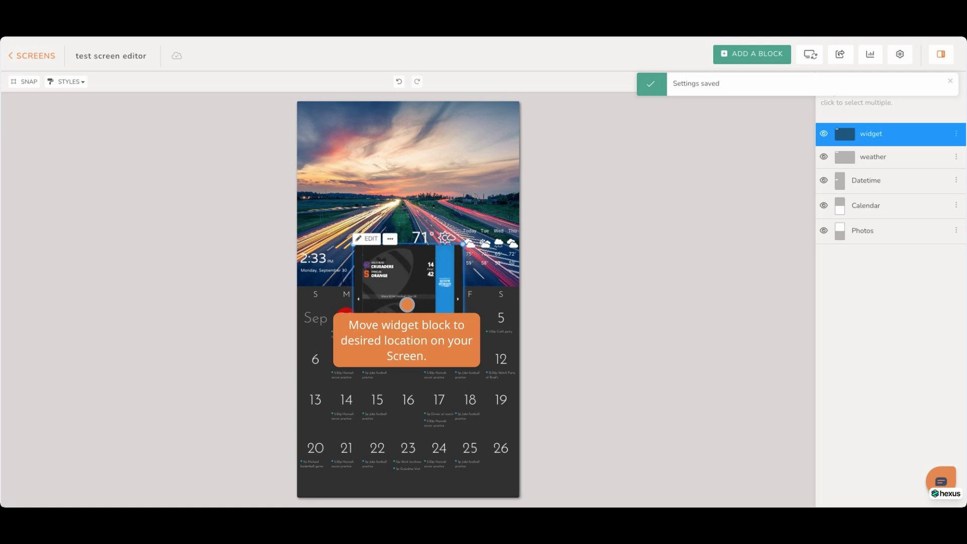
left_click(406, 304)
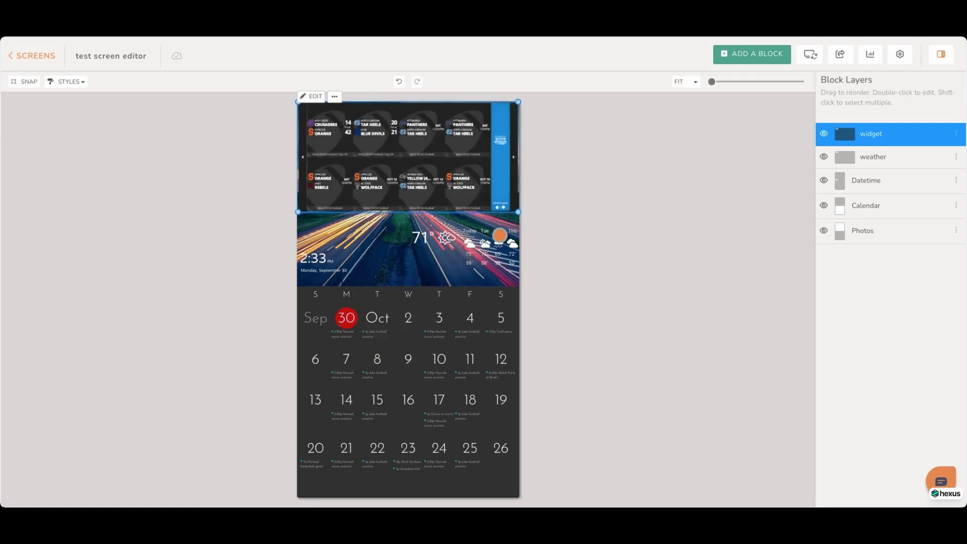